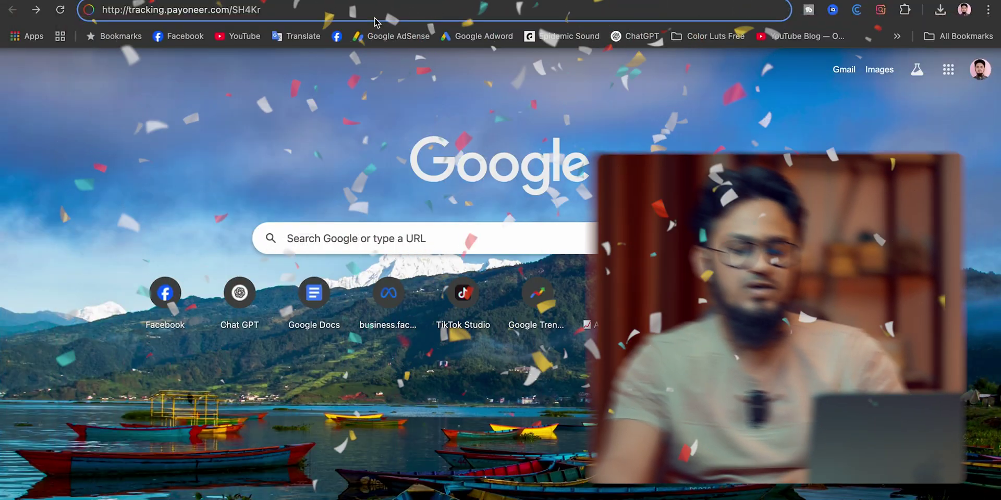
# Load the Payoneer $50 sign-up offer page and scroll it to reach the Sign Up form.
pyautogui.press('Return')
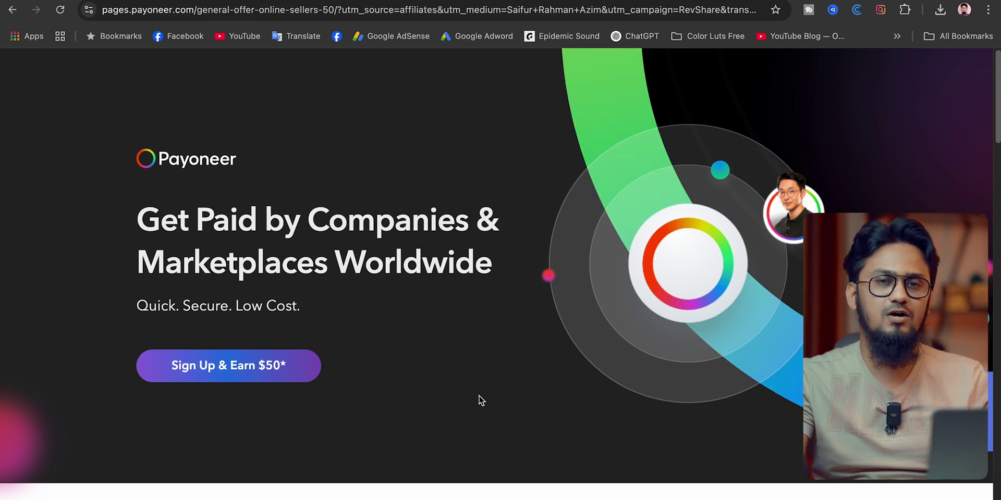
pyautogui.scroll(-3, 468, 385)
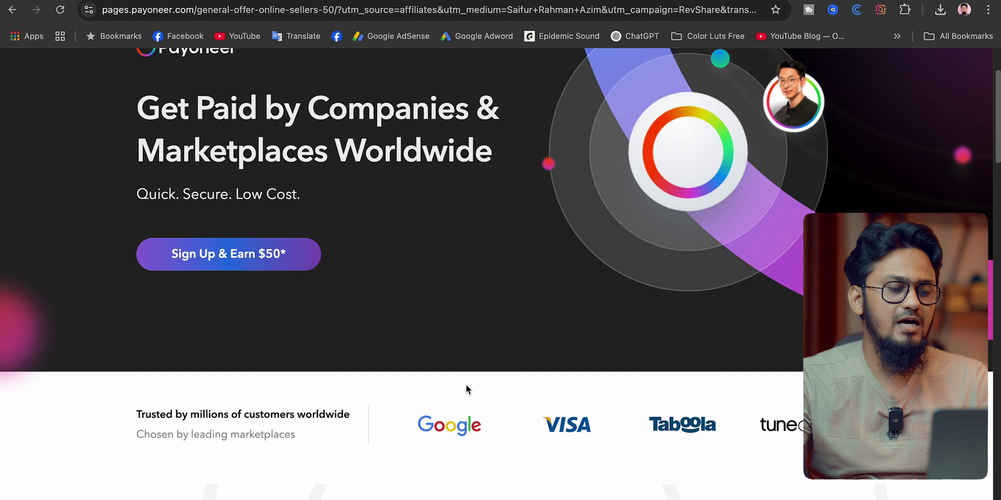
pyautogui.scroll(-10, 465, 384)
pyautogui.scroll(-15, 589, 382)
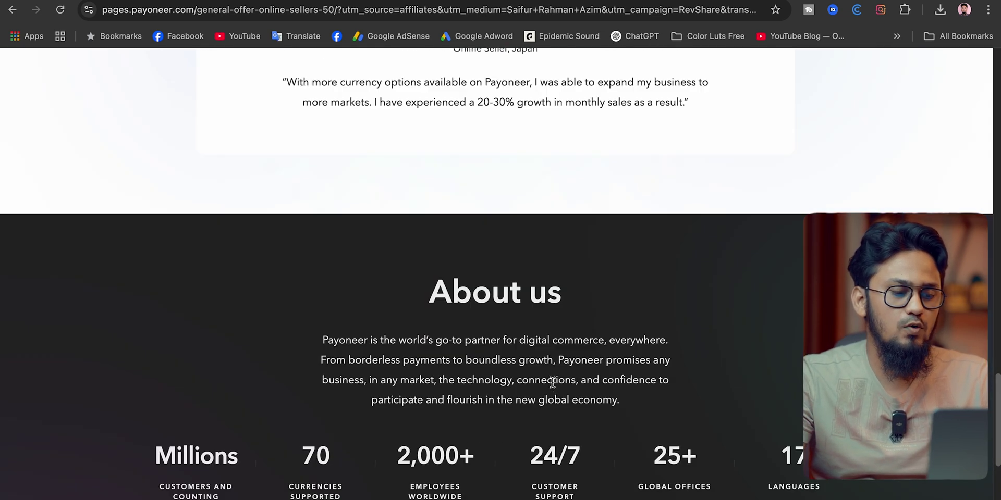
pyautogui.scroll(20, 552, 382)
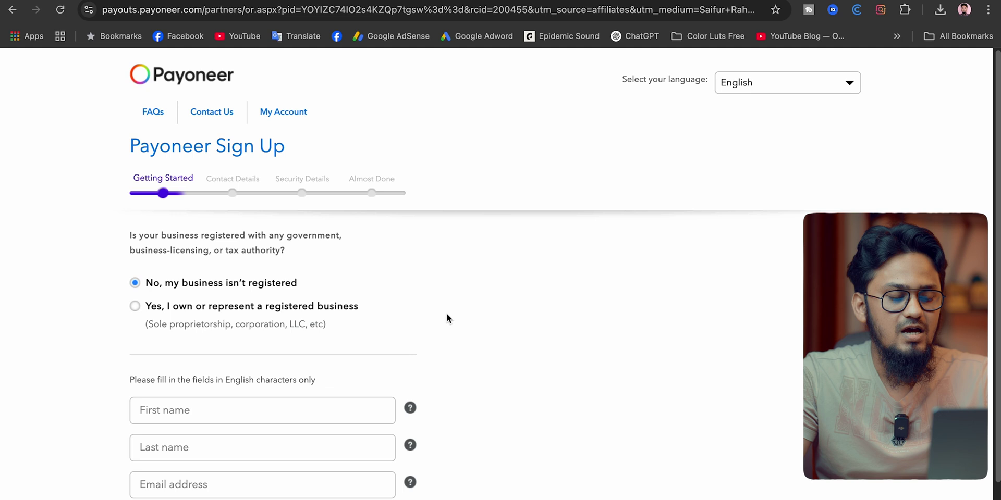
# Enter the applicant's first and last name, e-mail address twice, and date of birth.
pyautogui.click(257, 406)
pyautogui.scroll(-2, 375, 375)
pyautogui.scroll(-1, 422, 370)
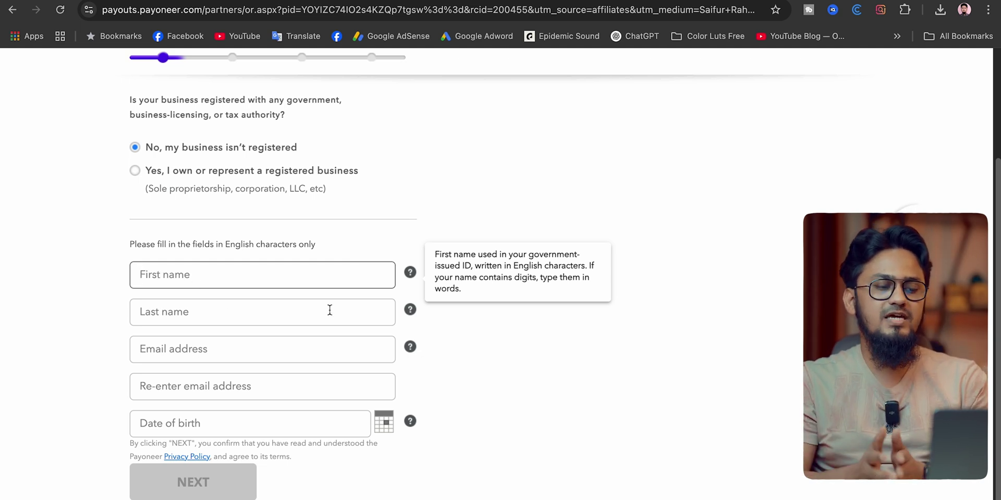
pyautogui.press('Tab')
pyautogui.press('Tab')
pyautogui.press('Tab')
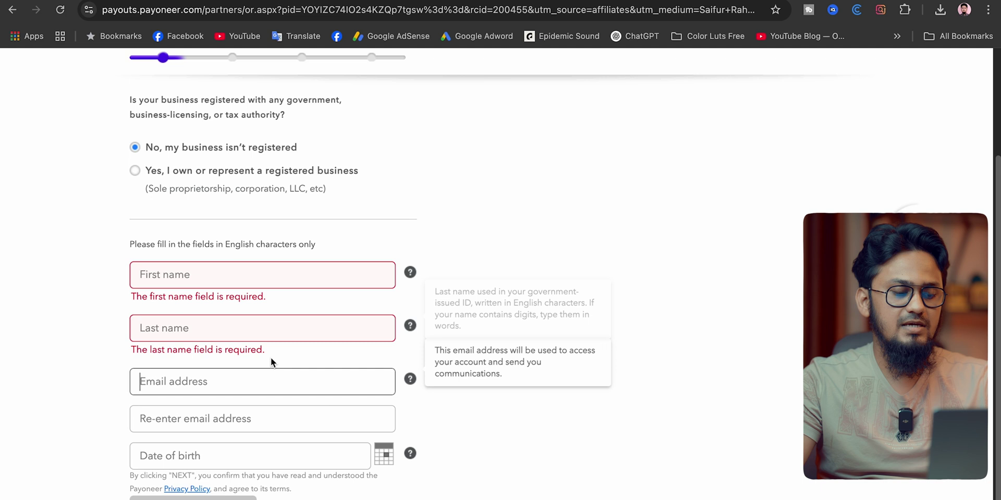
pyautogui.click(235, 471)
pyautogui.click(510, 400)
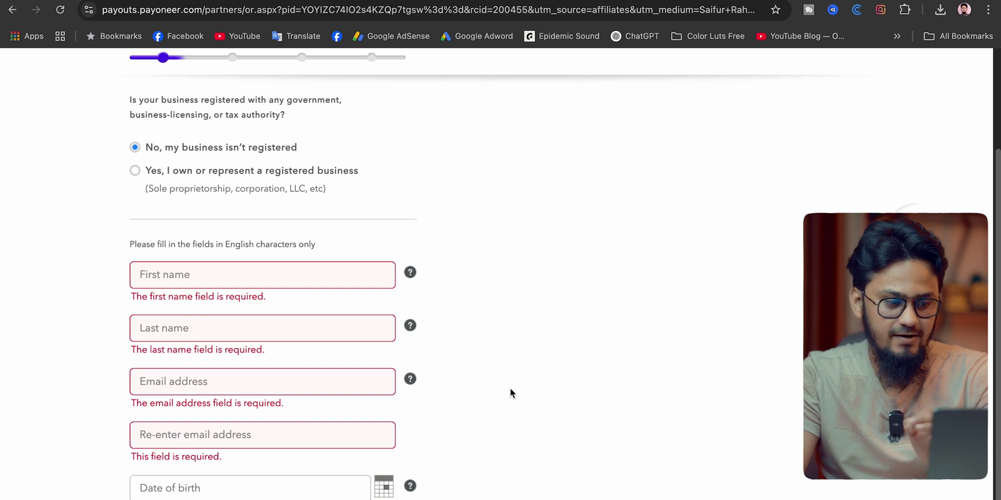
pyautogui.click(263, 281)
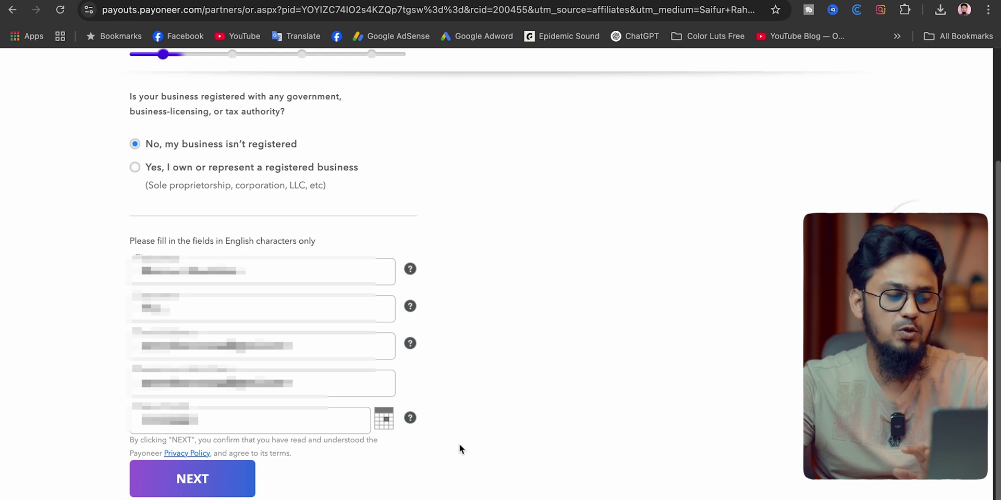
# Advance to Contact Details and enter the city and postal code.
pyautogui.click(180, 484)
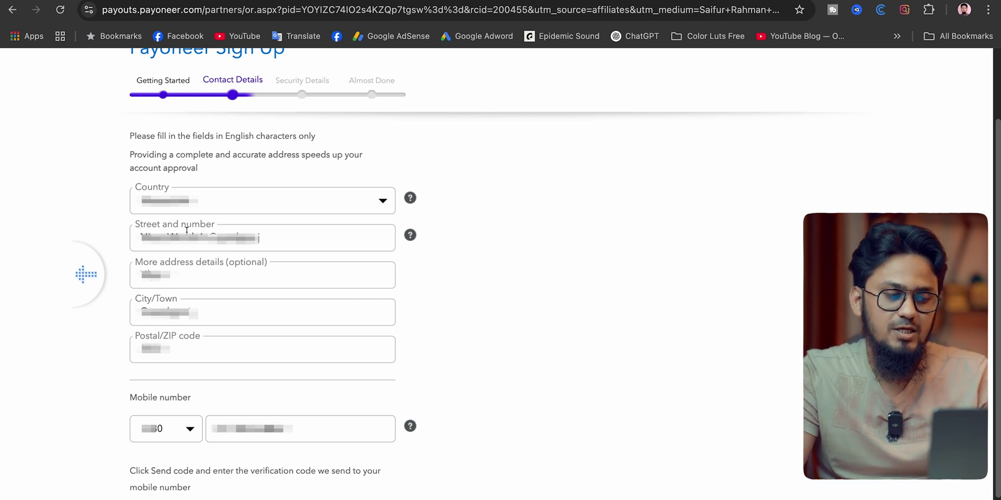
pyautogui.click(192, 312)
pyautogui.moveTo(195, 352); pyautogui.dragTo(128, 351)
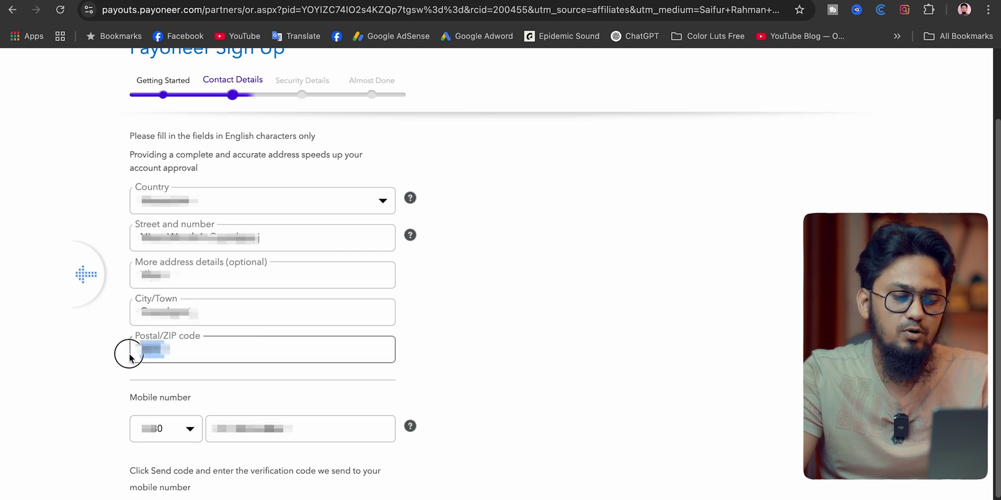
pyautogui.click(455, 362)
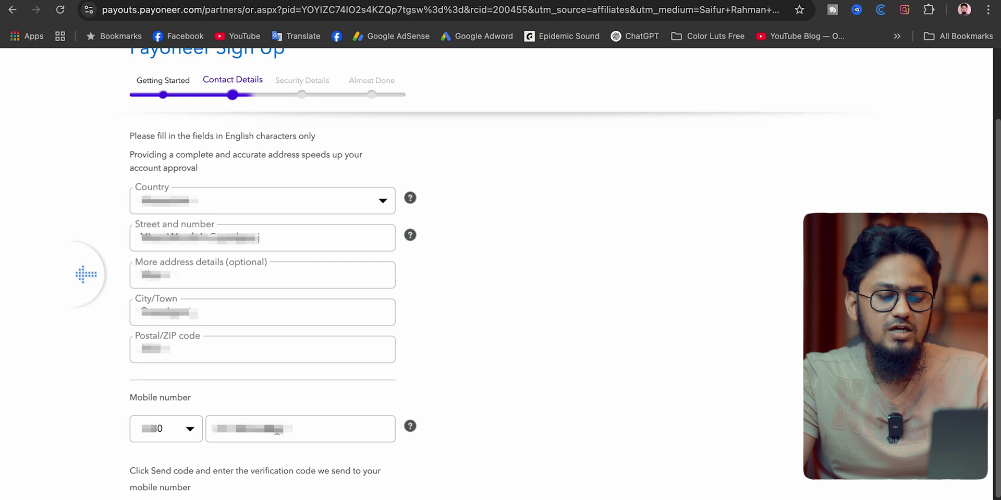
# Enter the mobile number and the SMS verification code.
pyautogui.click(292, 434)
pyautogui.moveTo(292, 434); pyautogui.dragTo(219, 429)
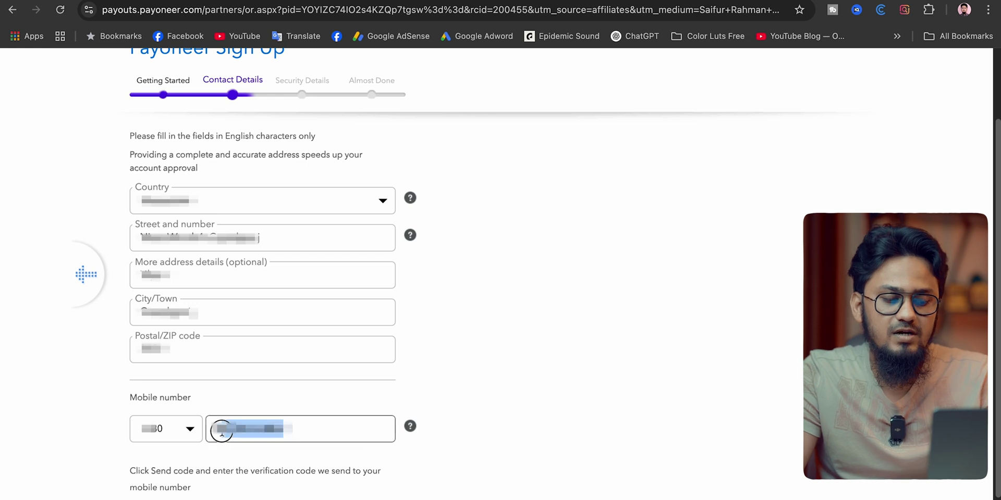
pyautogui.click(668, 393)
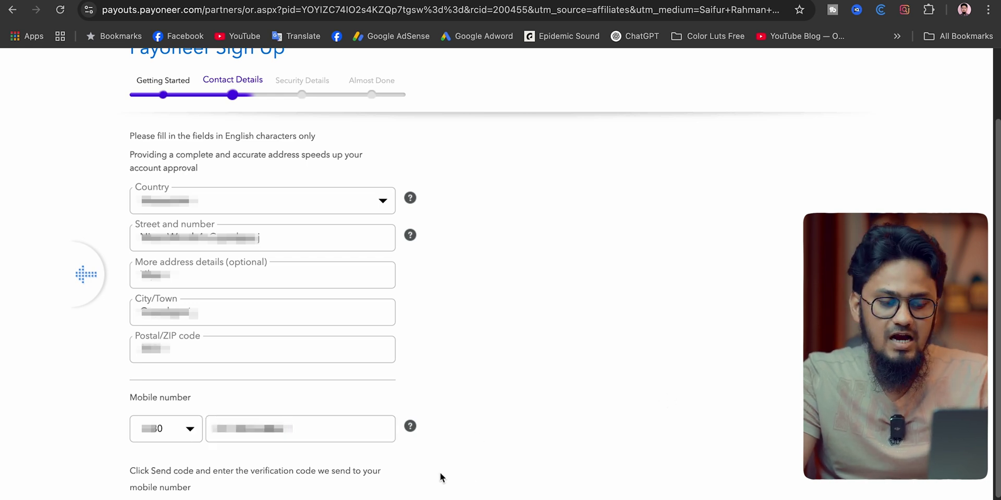
pyautogui.moveTo(307, 429); pyautogui.dragTo(218, 431)
pyautogui.click(479, 453)
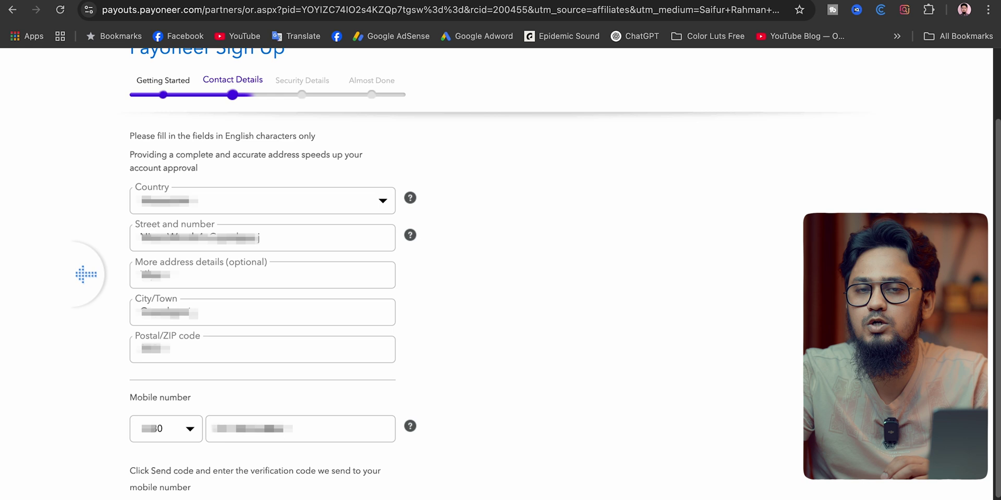
pyautogui.scroll(-3, 655, 490)
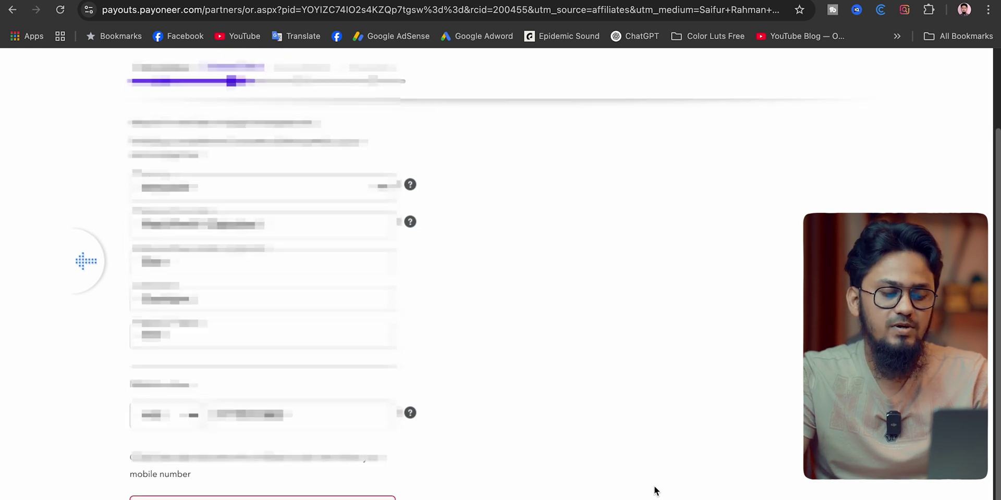
pyautogui.scroll(2, 655, 490)
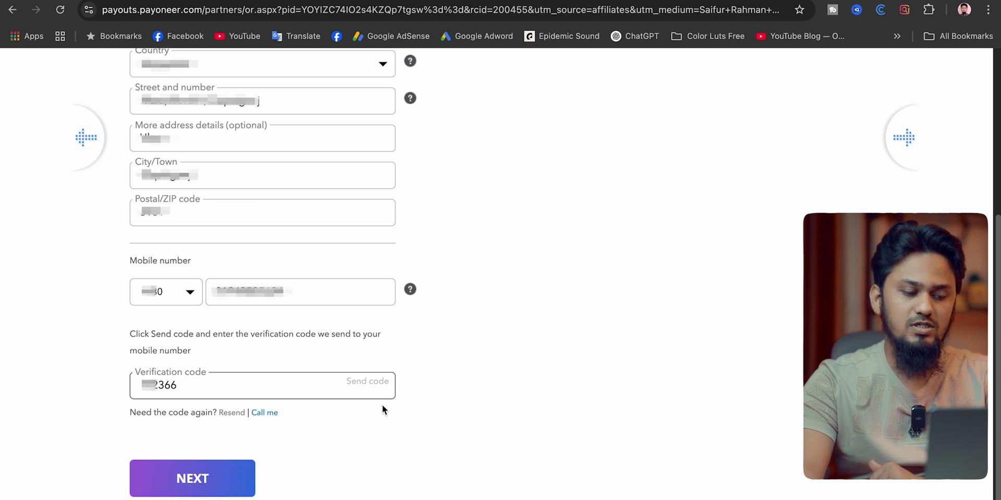
# Advance to Security Details and paste the password into both password fields.
pyautogui.click(218, 489)
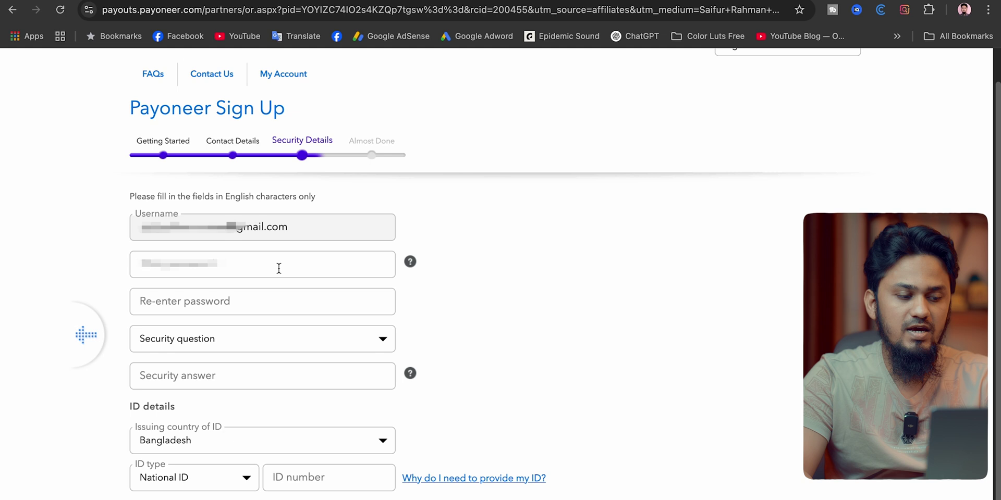
pyautogui.scroll(1, 278, 269)
pyautogui.click(285, 295)
pyautogui.hotkey('ctrl', 'a')
pyautogui.press('BackSpace')
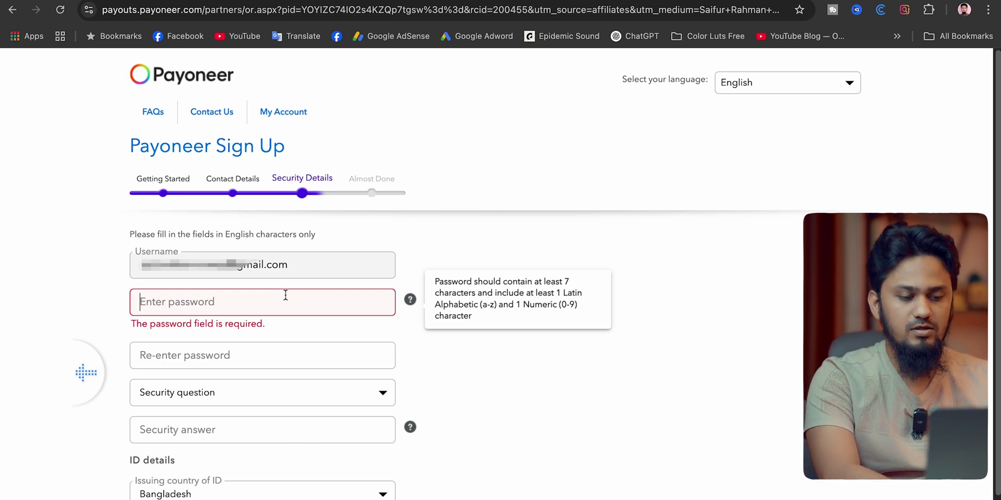
pyautogui.hotkey('ctrl', 'v')
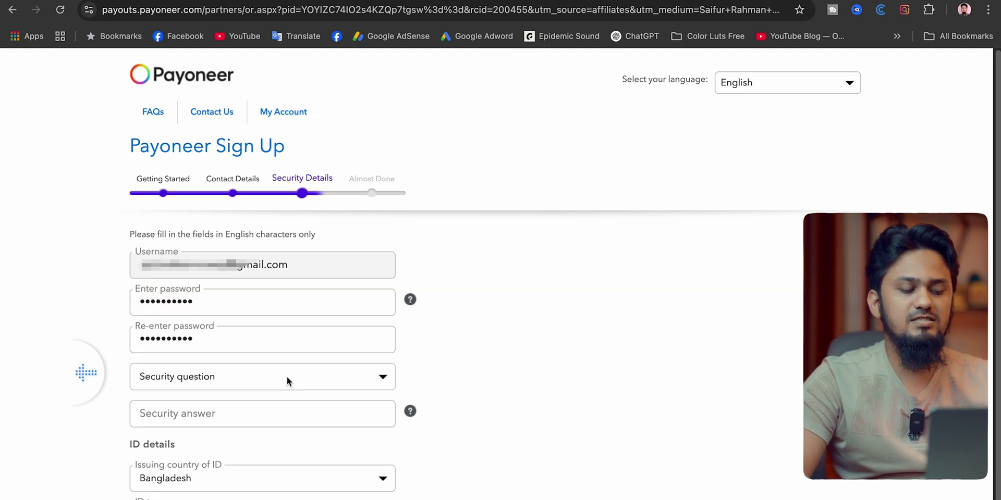
pyautogui.click(286, 381)
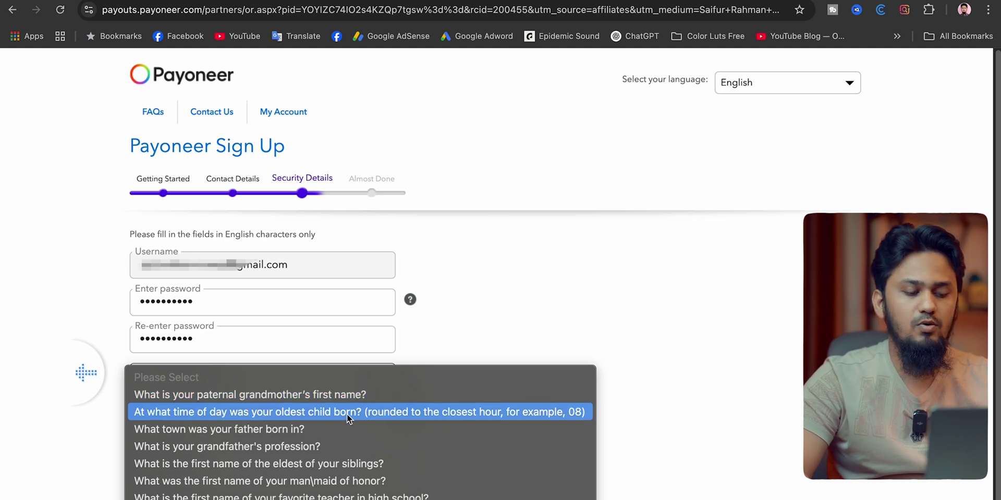
# Choose the security question 'What town was your father born in?', answer it, and keep the issuing country.
pyautogui.click(268, 430)
pyautogui.click(300, 420)
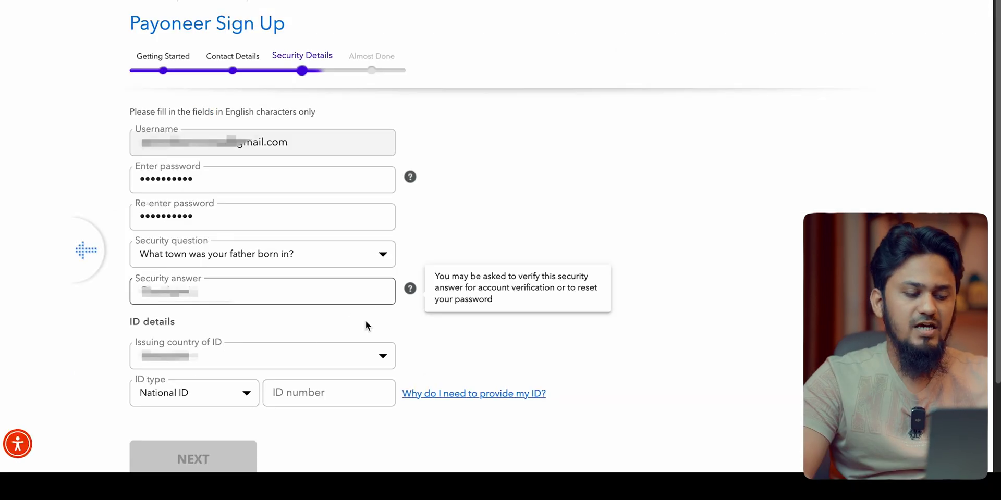
pyautogui.click(277, 360)
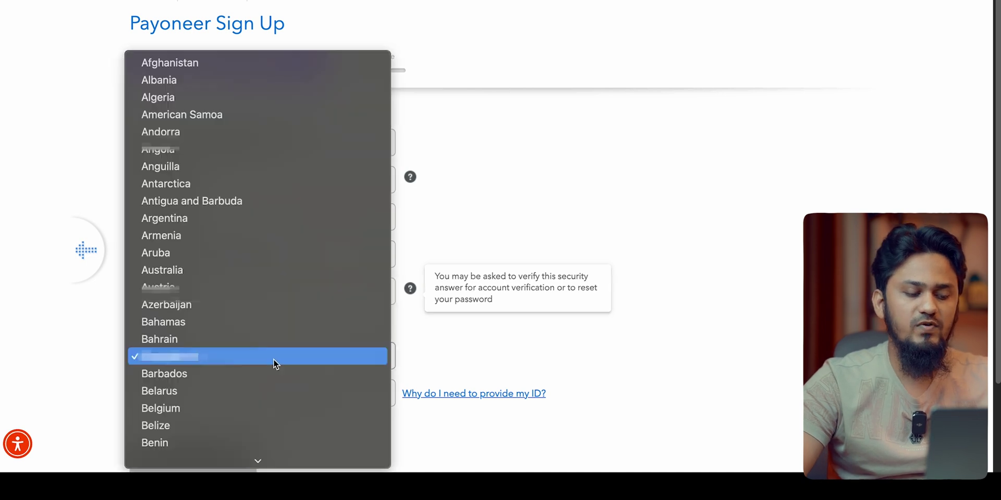
pyautogui.click(273, 359)
pyautogui.scroll(-3, 546, 295)
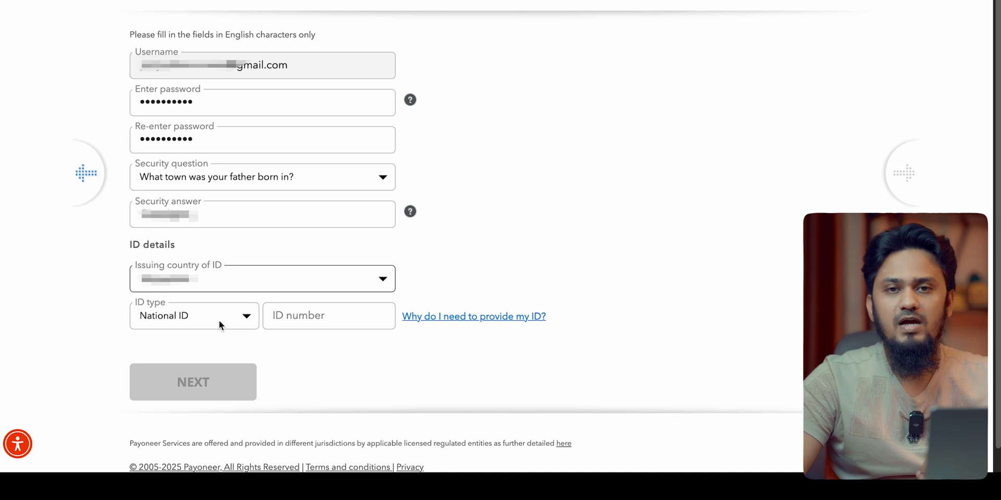
# Set the ID type to Passport, enter the ID number and dates, and submit.
pyautogui.click(219, 324)
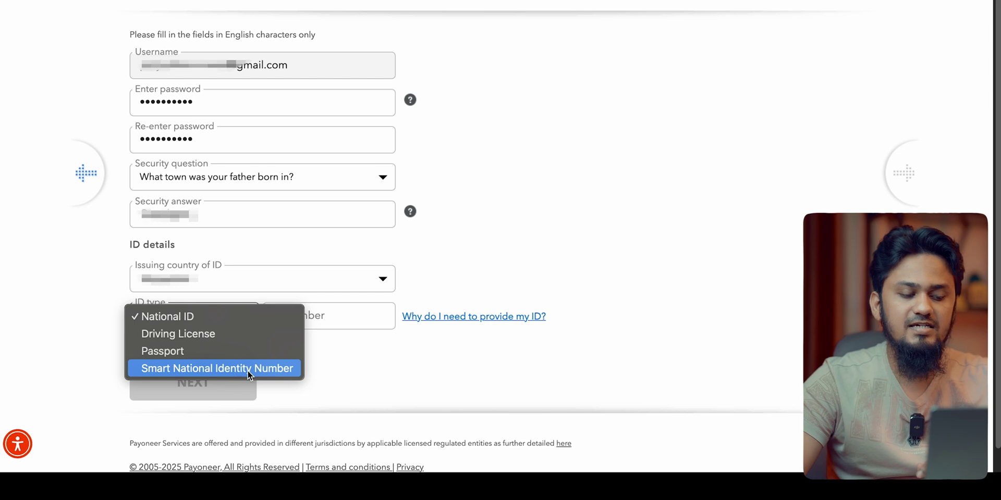
pyautogui.click(619, 228)
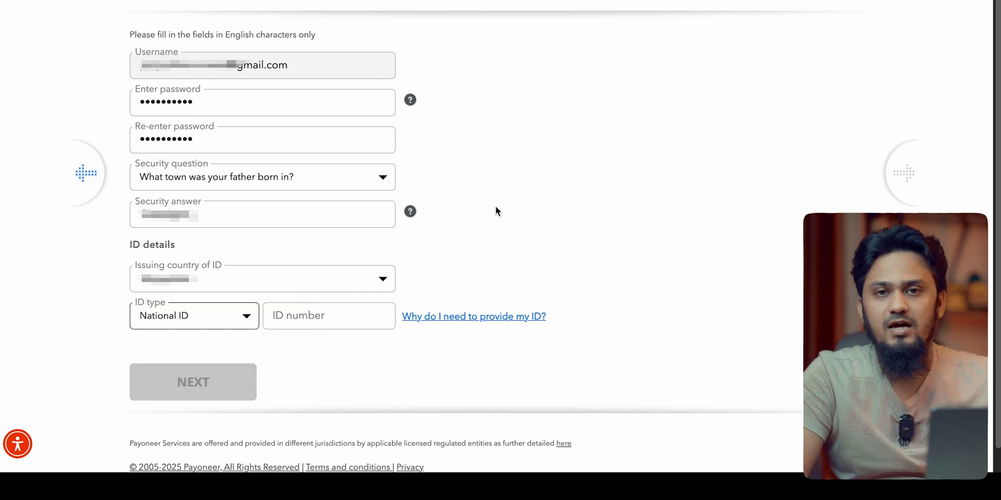
pyautogui.click(199, 315)
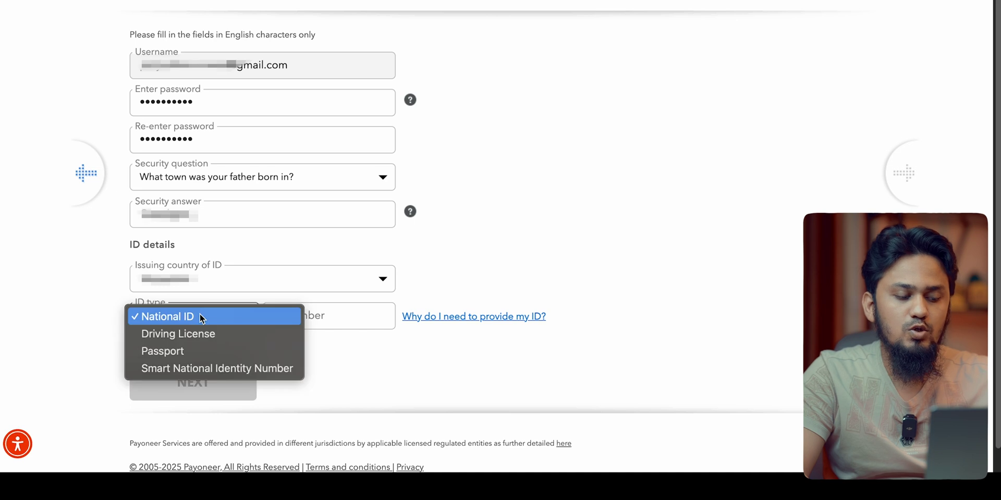
pyautogui.click(187, 344)
pyautogui.click(314, 323)
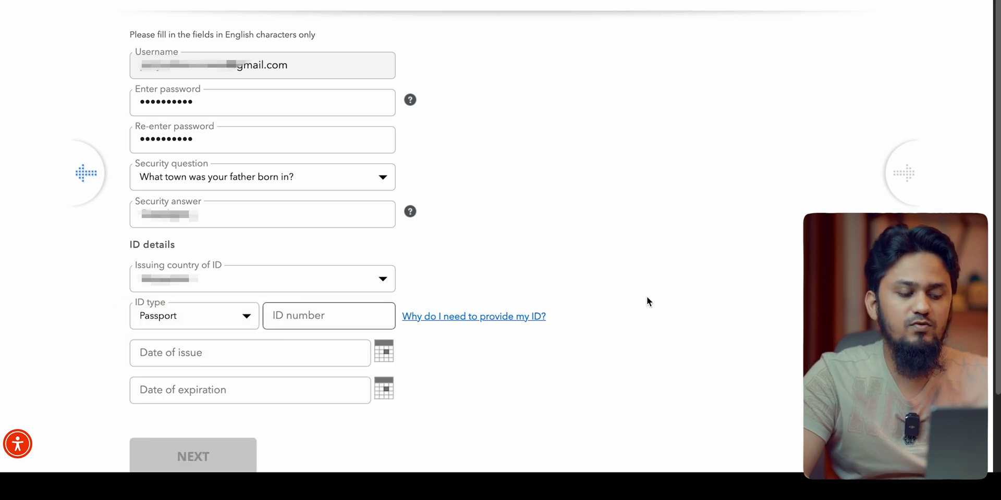
pyautogui.write('A')
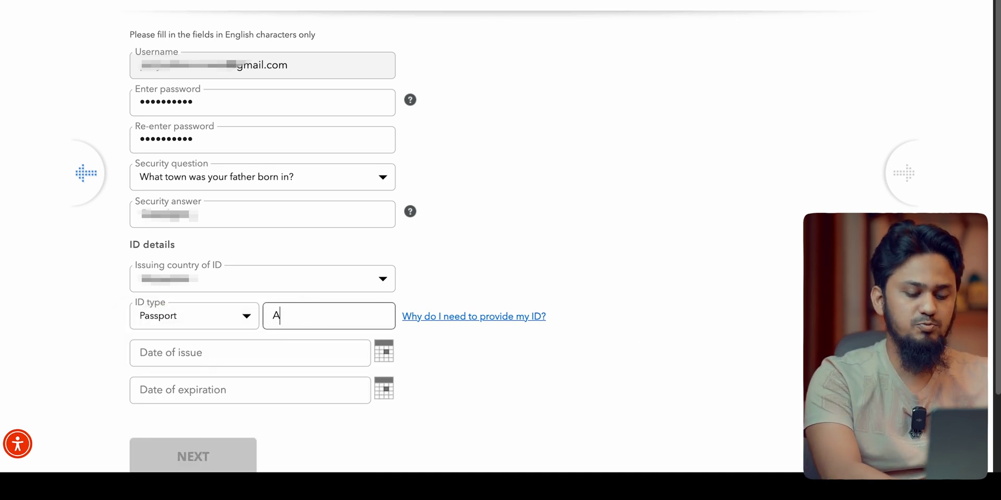
pyautogui.click(331, 360)
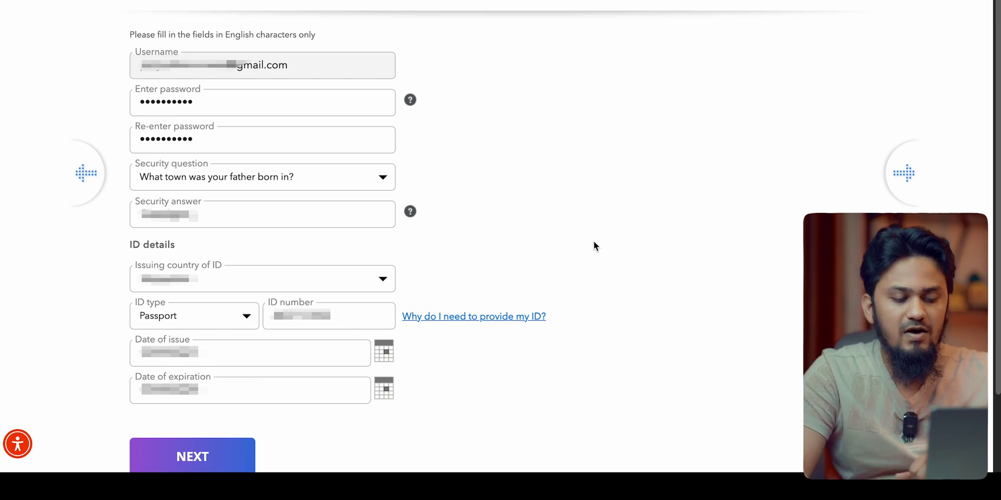
pyautogui.click(221, 458)
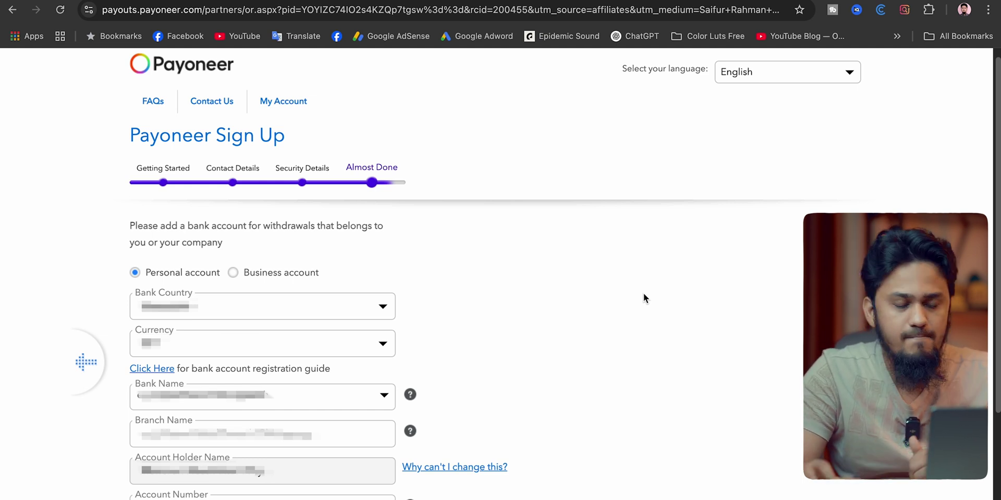
# Review the bank and branch name, then begin entering the account number.
pyautogui.scroll(-4, 644, 295)
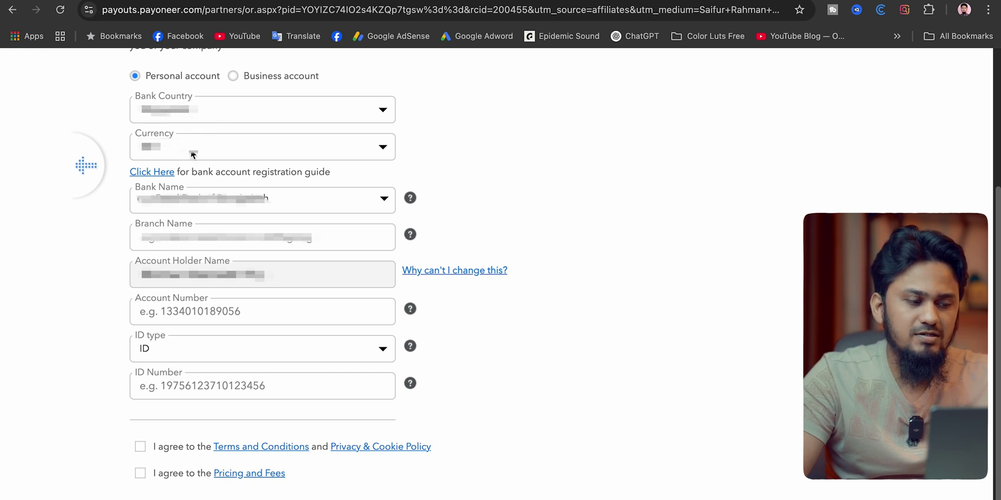
pyautogui.click(178, 210)
pyautogui.click(177, 209)
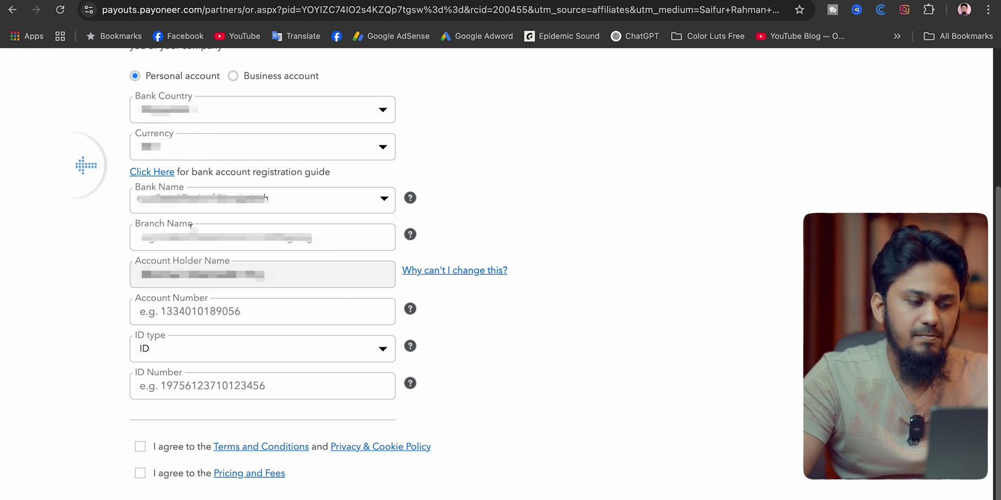
pyautogui.click(192, 241)
pyautogui.click(67, 287)
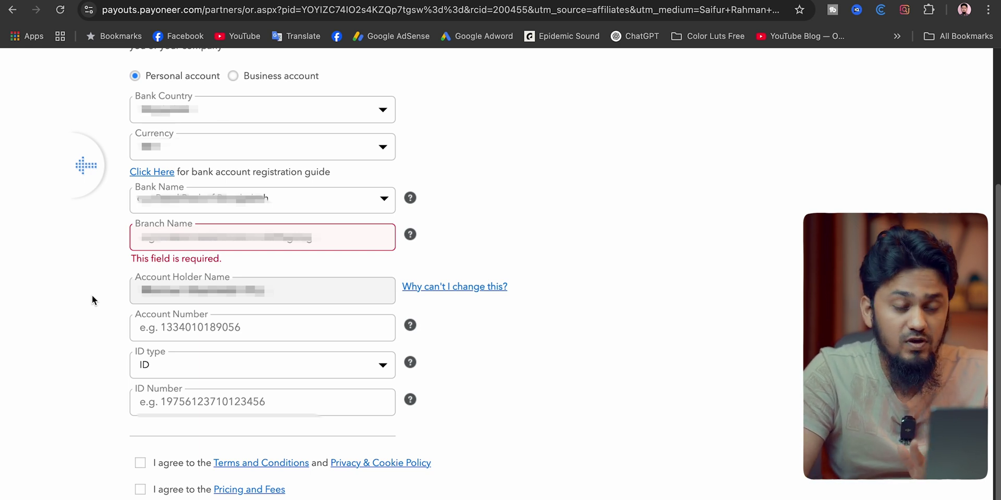
pyautogui.click(225, 328)
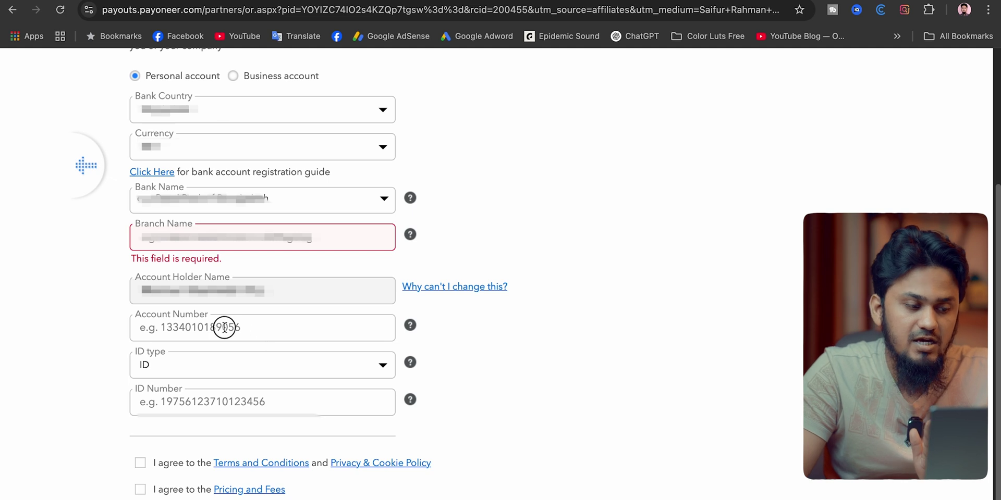
# Set the bank ID type to Passport Number and enter the passport number.
pyautogui.click(242, 368)
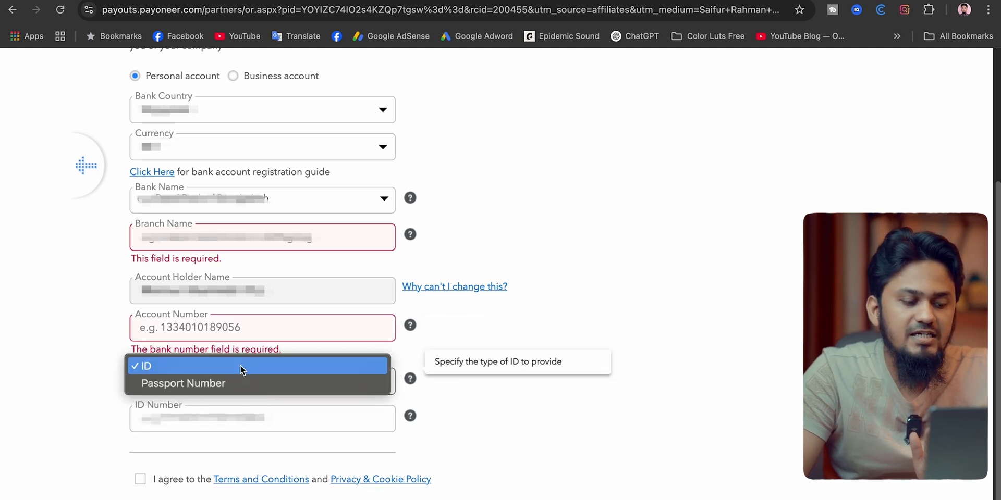
pyautogui.click(92, 393)
pyautogui.click(193, 381)
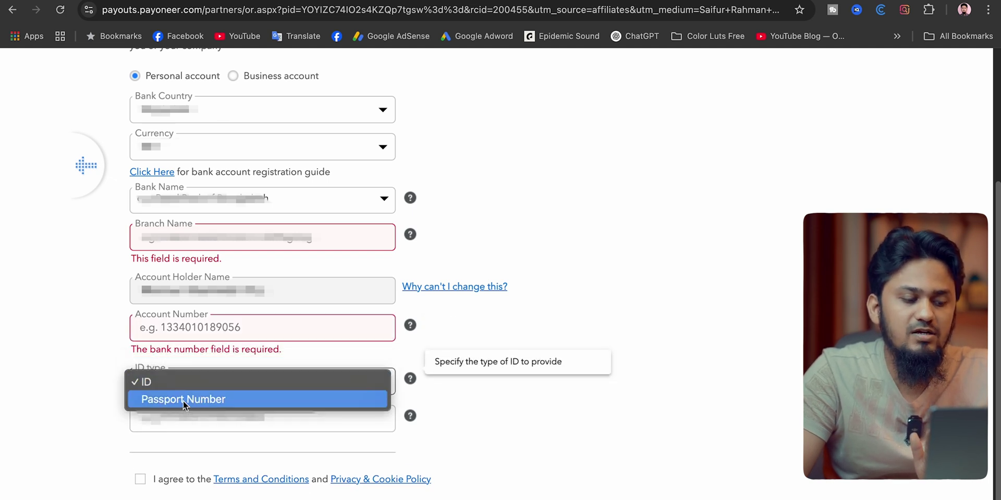
pyautogui.click(183, 400)
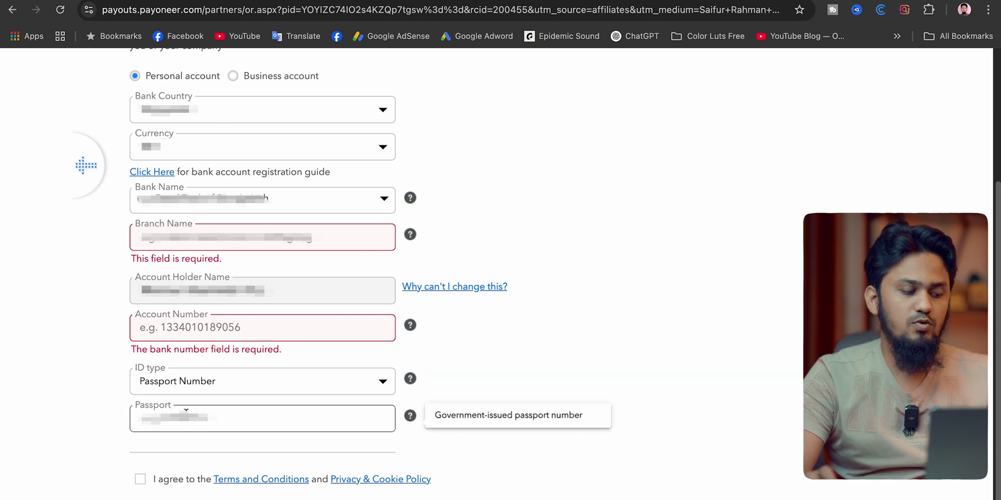
pyautogui.click(154, 419)
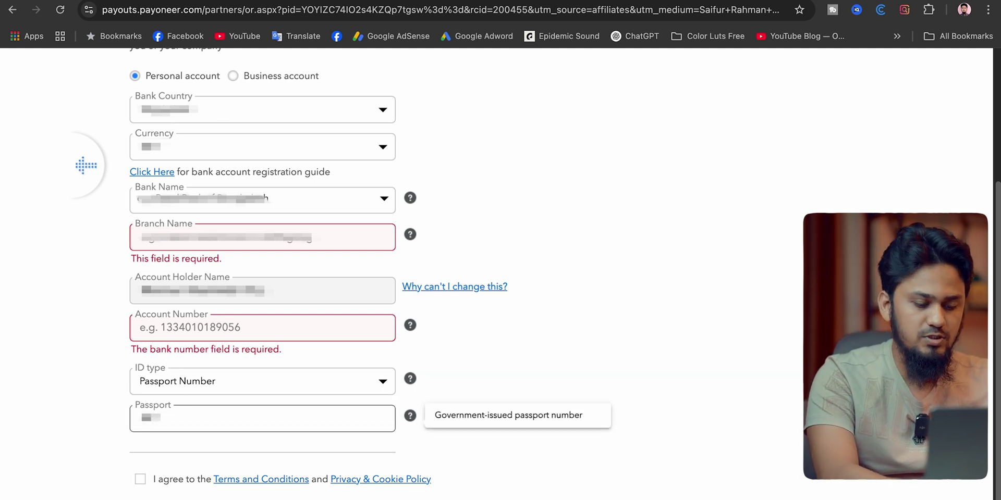
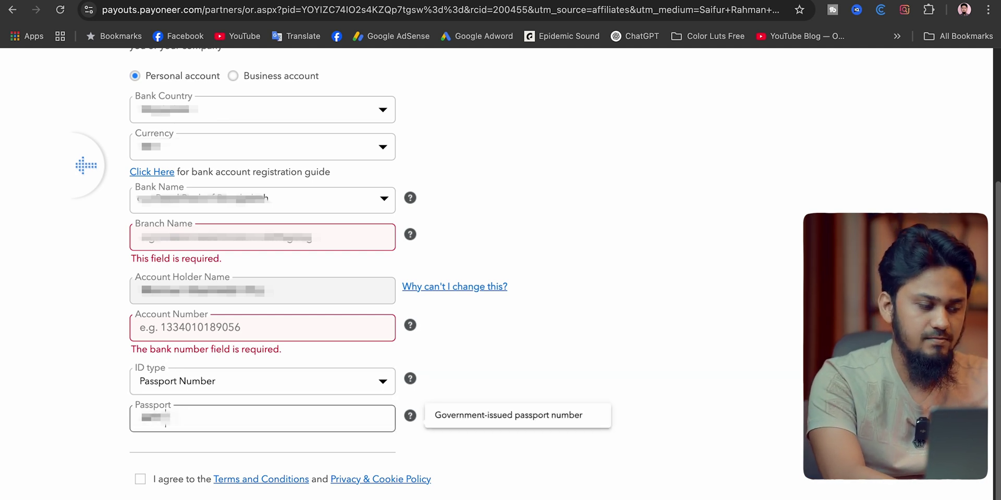
# Accept the Terms and Conditions/Privacy & Cookie Policy and the Pricing and Fees agreements.
pyautogui.scroll(4, 482, 373)
pyautogui.scroll(-2, 483, 373)
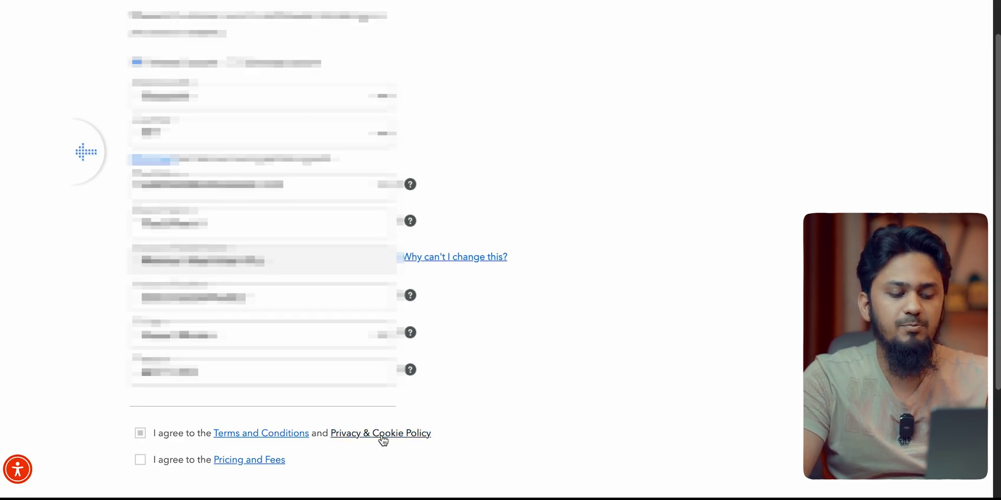
pyautogui.click(140, 433)
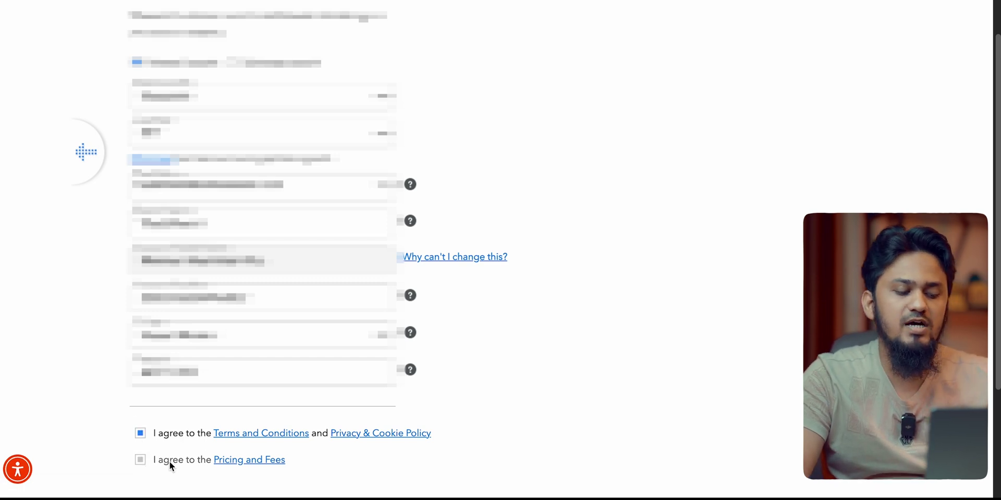
pyautogui.click(140, 460)
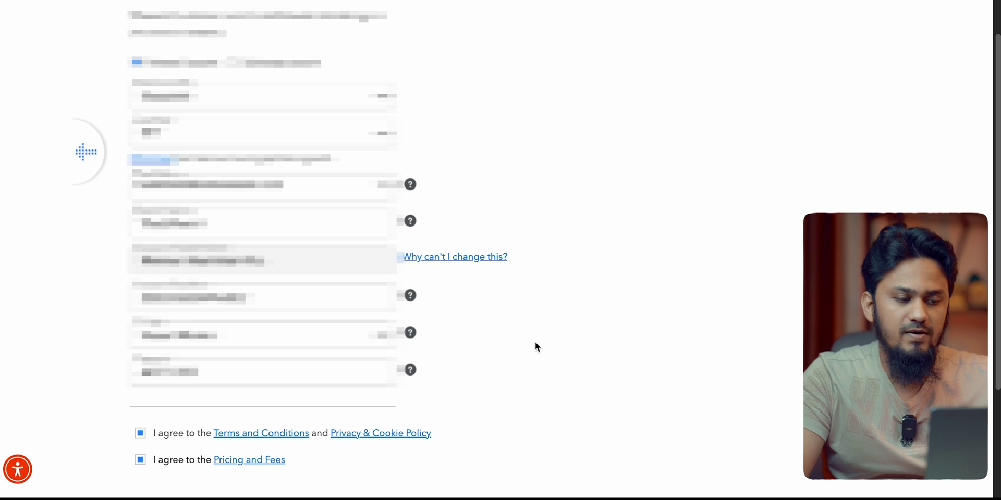
# Submit the bank details and agreements, pressing SUBMIT a second time.
pyautogui.scroll(-3, 749, 380)
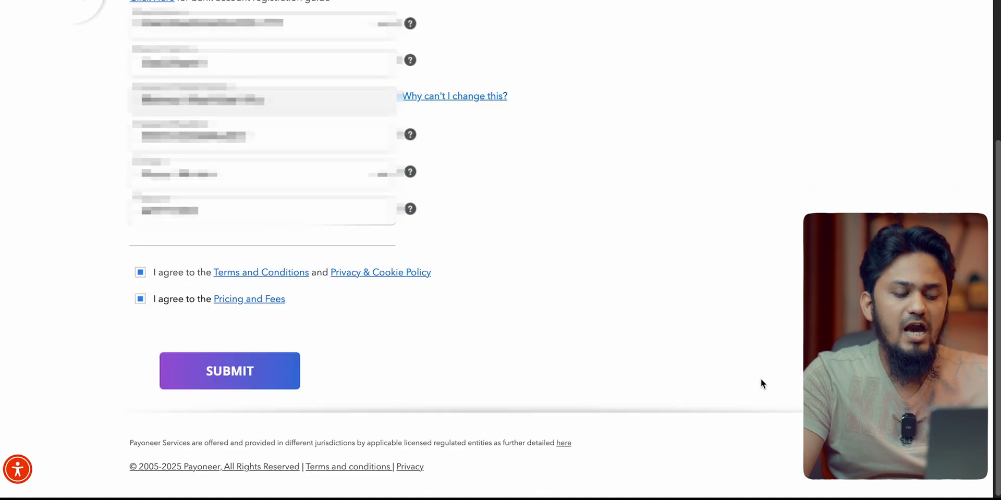
pyautogui.click(232, 379)
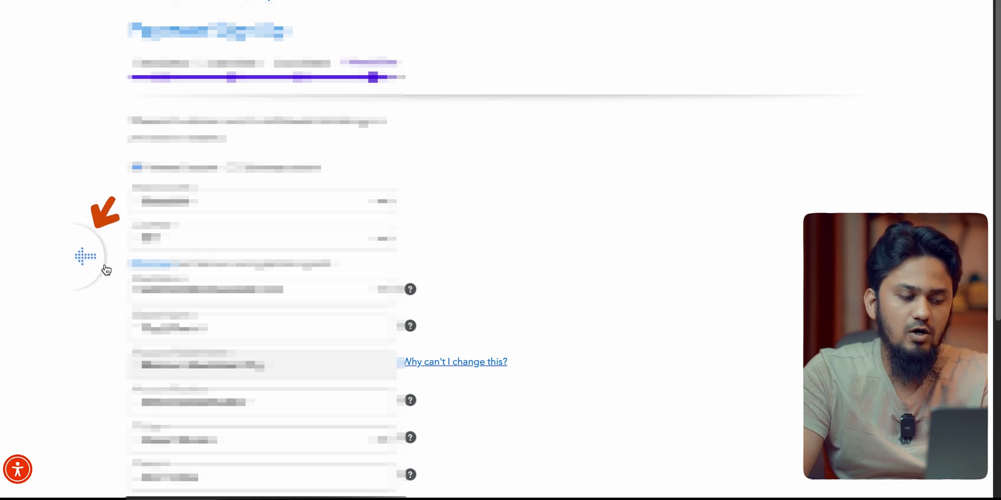
pyautogui.scroll(-1, 469, 361)
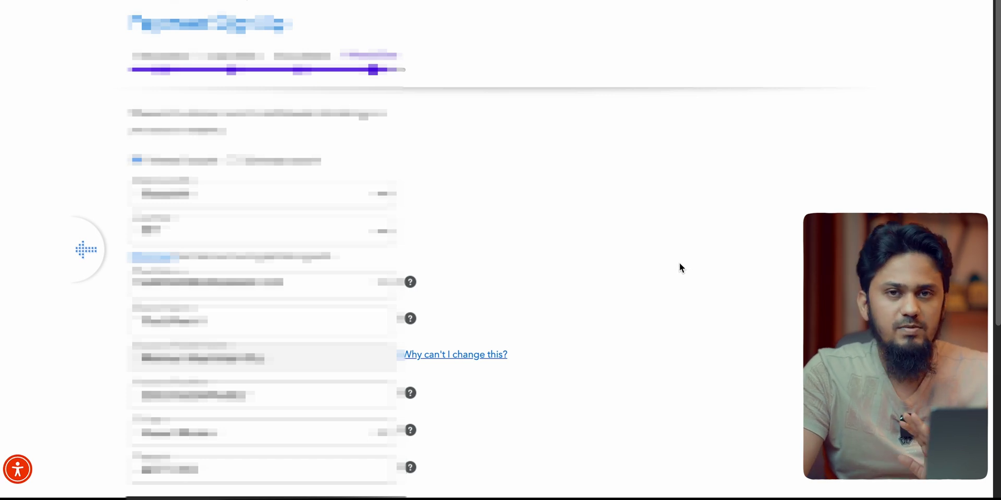
pyautogui.scroll(-4, 679, 262)
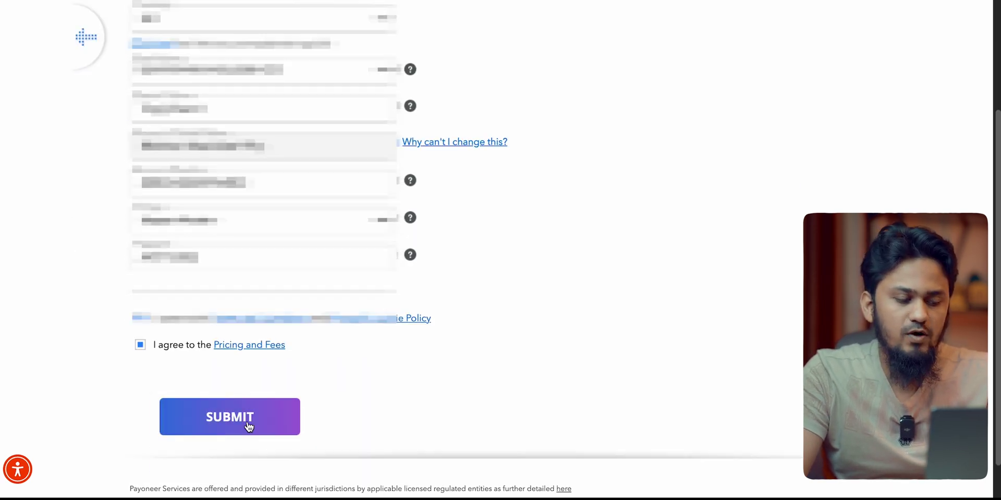
pyautogui.click(247, 420)
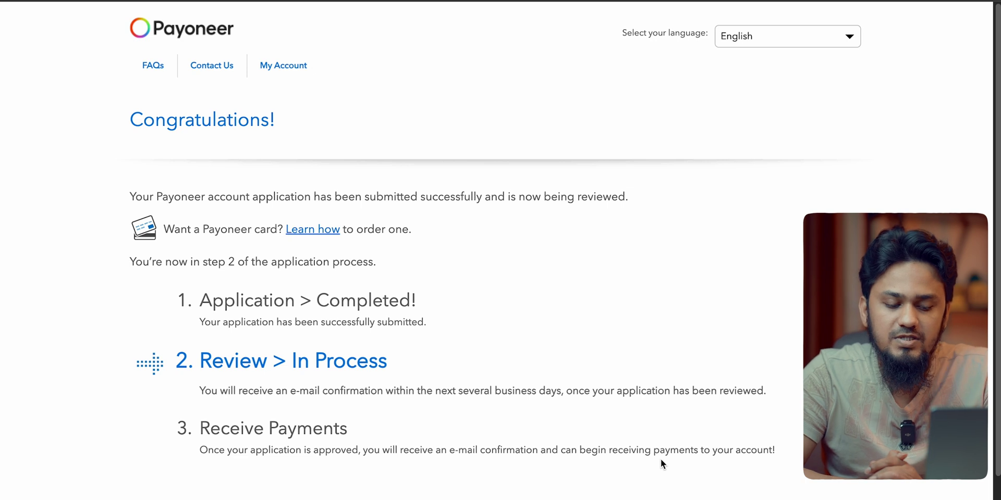
# Scroll the Congratulations page to check the Review In Process status.
pyautogui.scroll(-3, 634, 455)
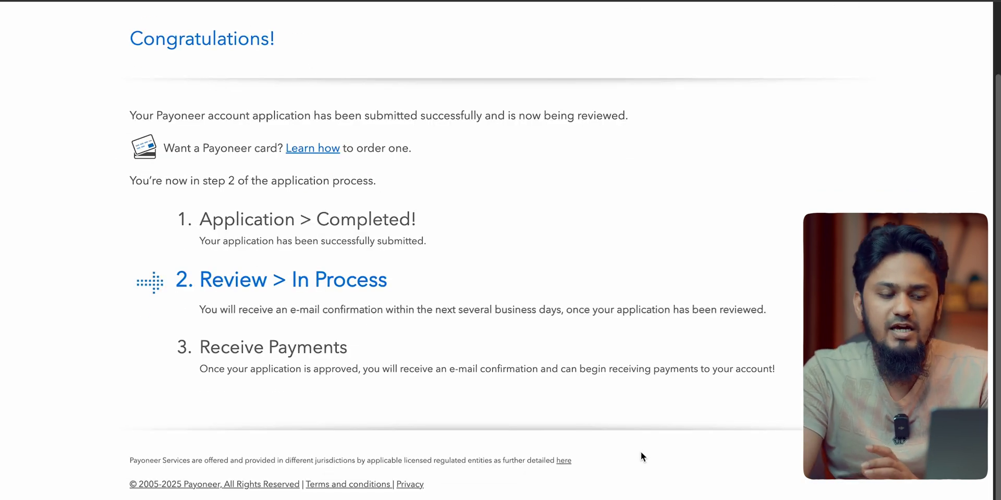
pyautogui.scroll(3, 640, 455)
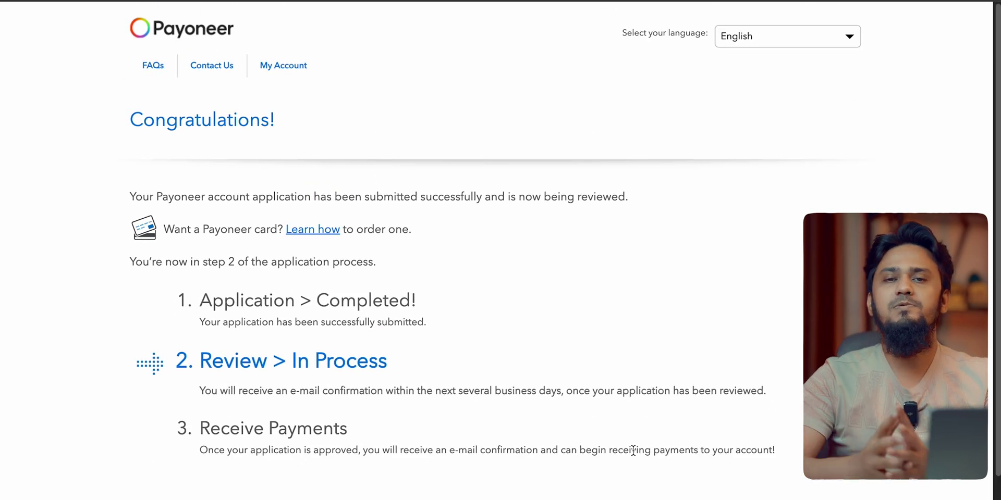